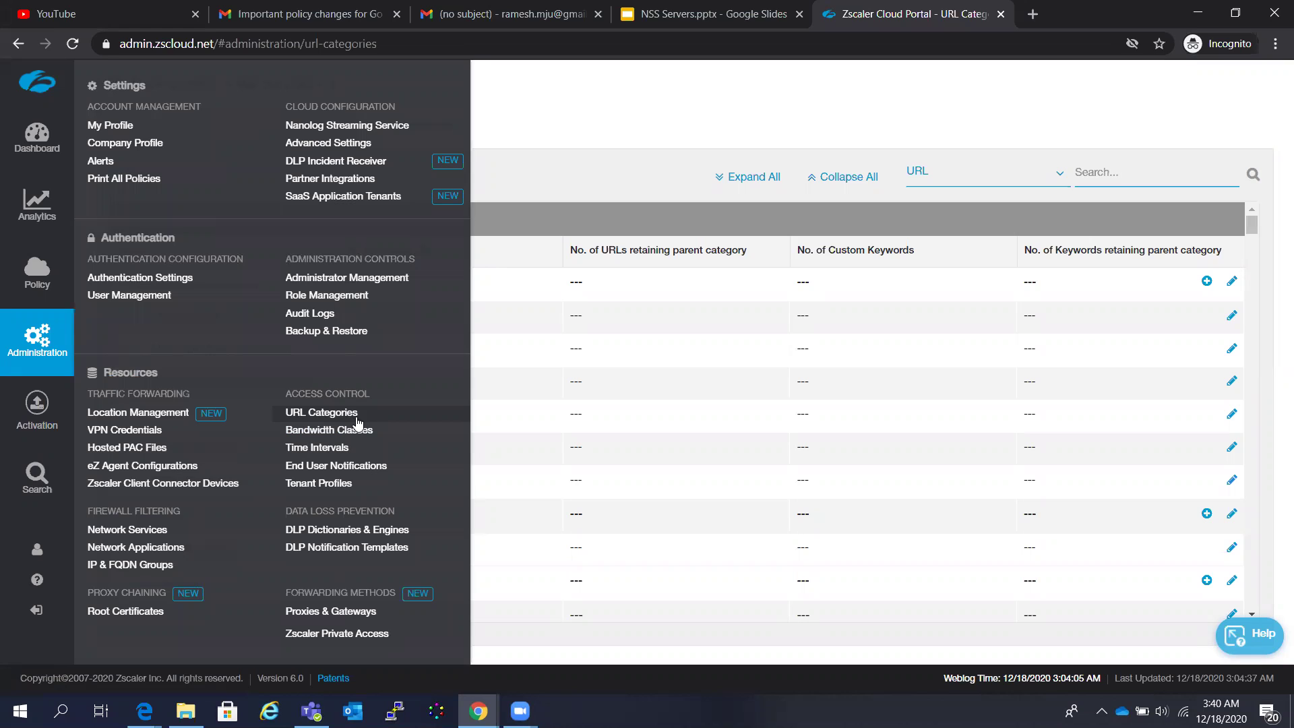
- Open the URL Categories page from the Administration menu
click(347, 414)
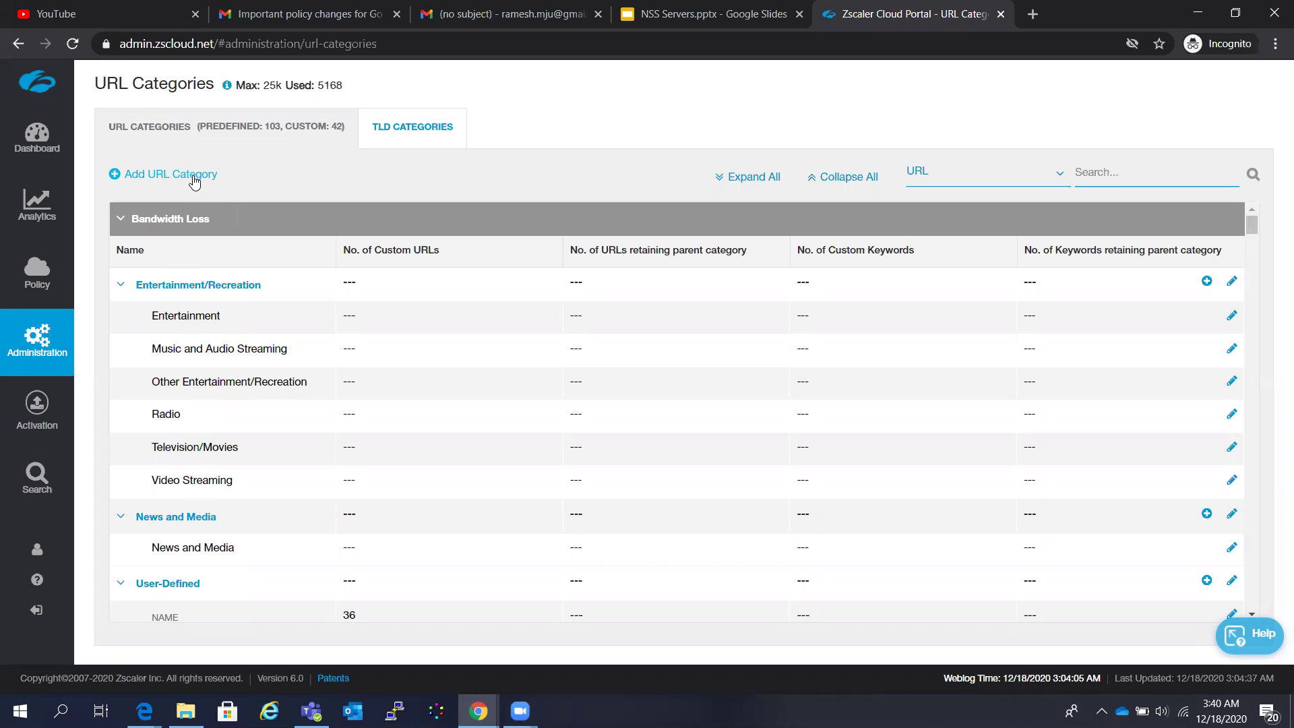
- Highlight the 25k maximum category limit note on the URL Categories page
drag(264, 84, 283, 90)
- Run a URL Lookup on itzecurity.com, confirm it is classified as Blogs, then close it
mouse_move(40, 587)
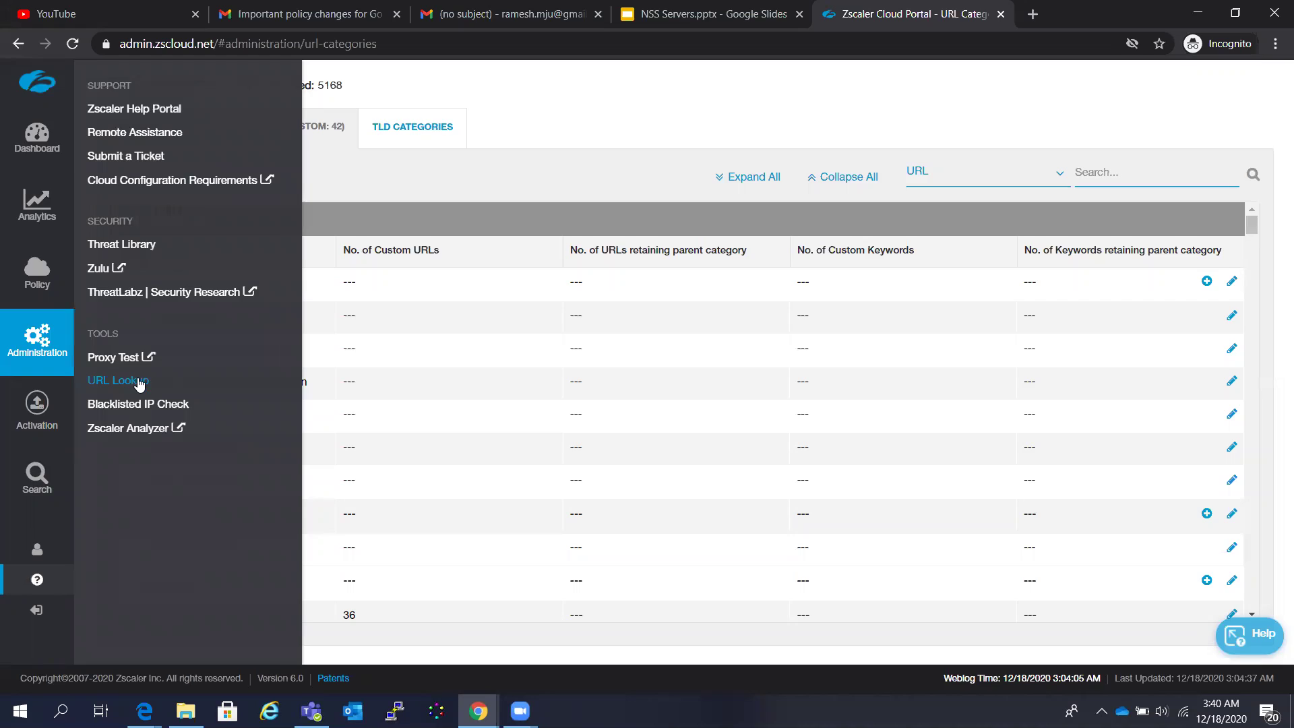
click(134, 381)
click(436, 390)
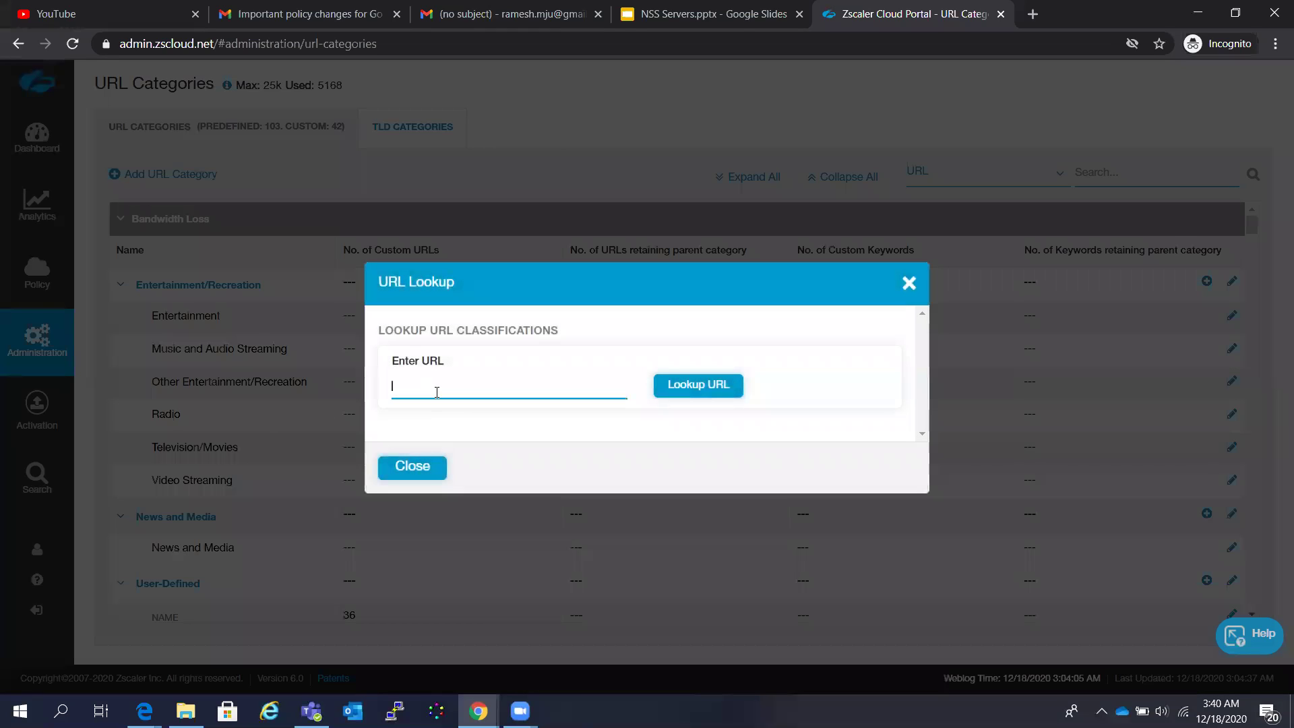
text(itzecurity.com)
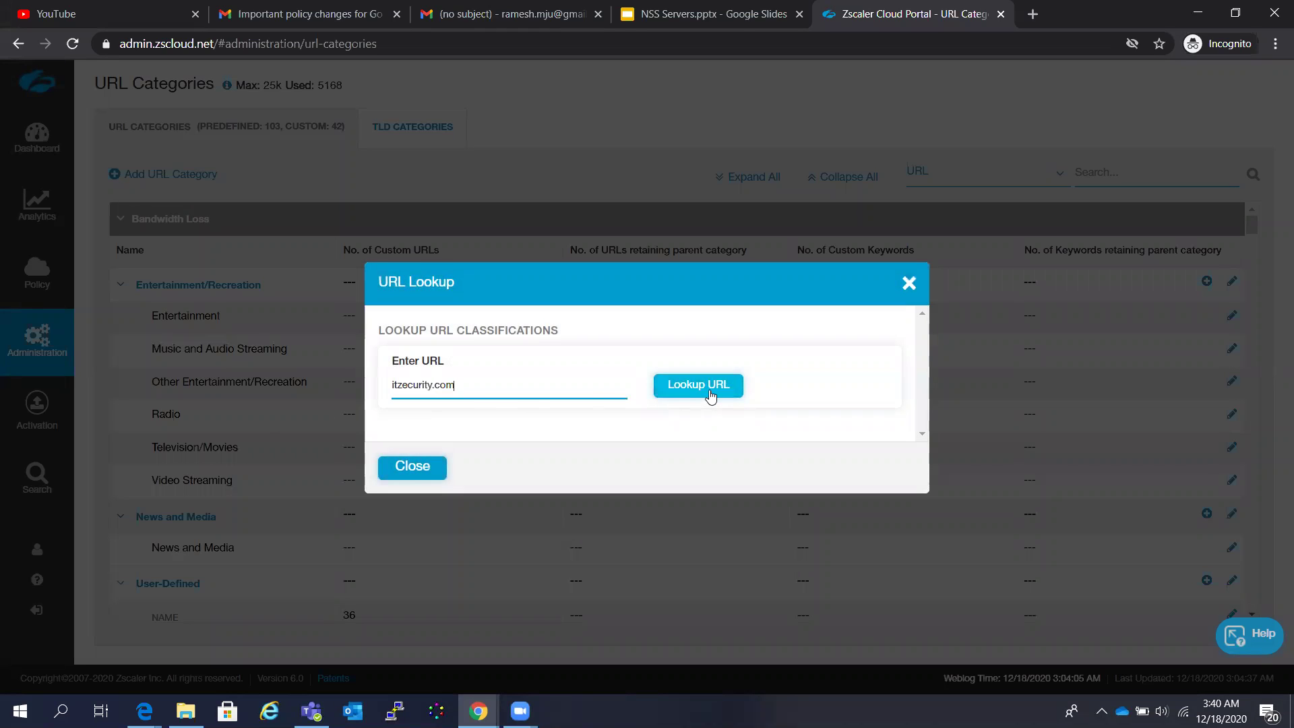
click(711, 395)
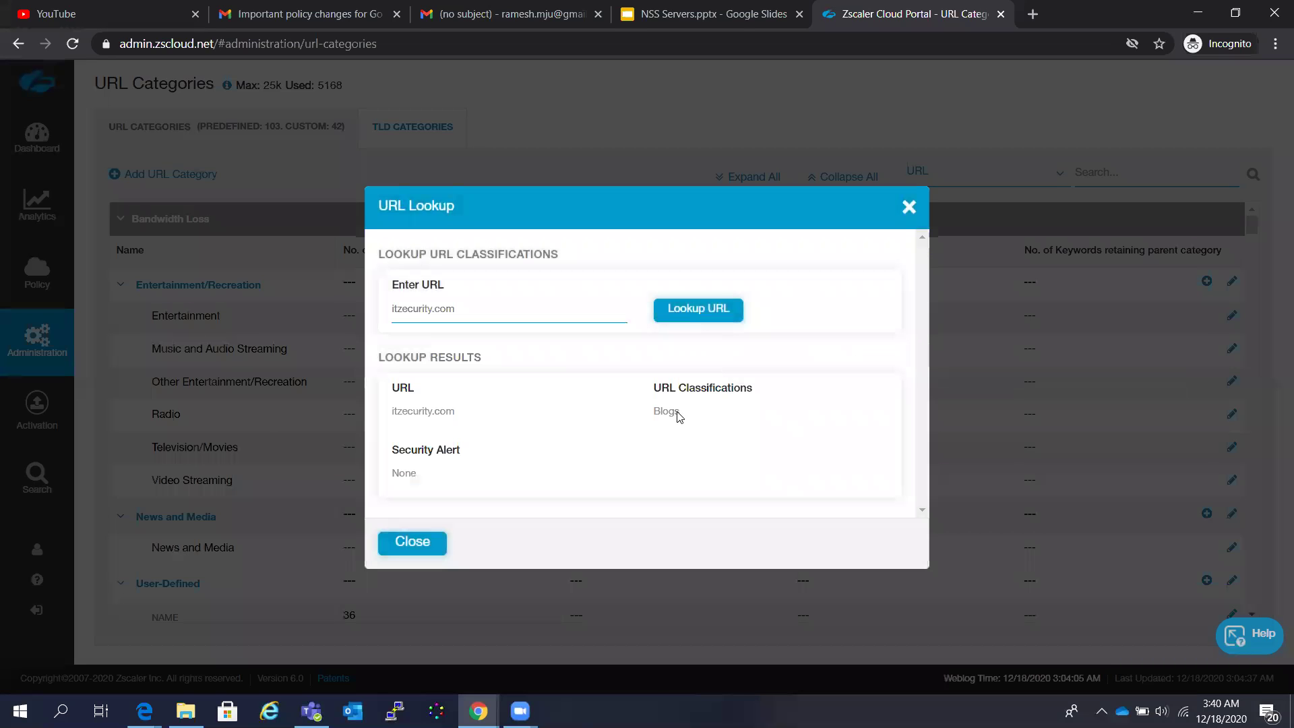
drag(685, 413, 653, 414)
click(420, 546)
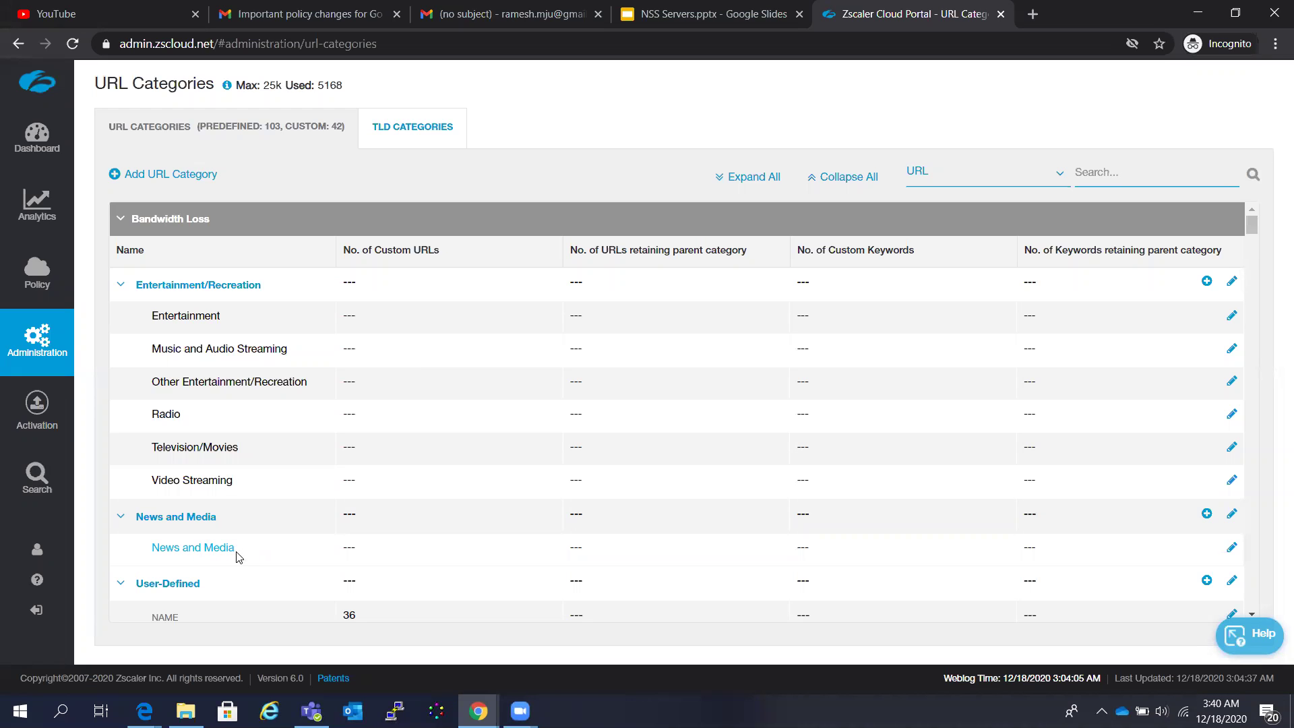
drag(240, 547, 148, 548)
click(1232, 549)
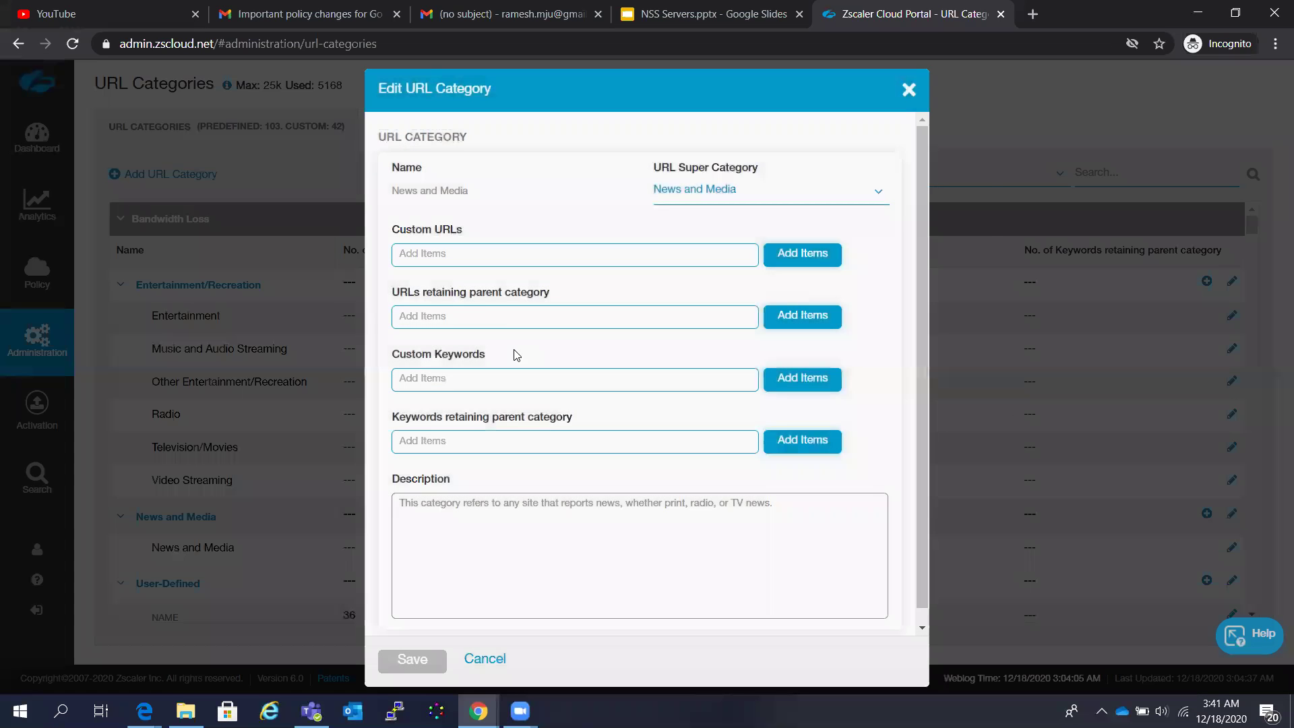
click(459, 256)
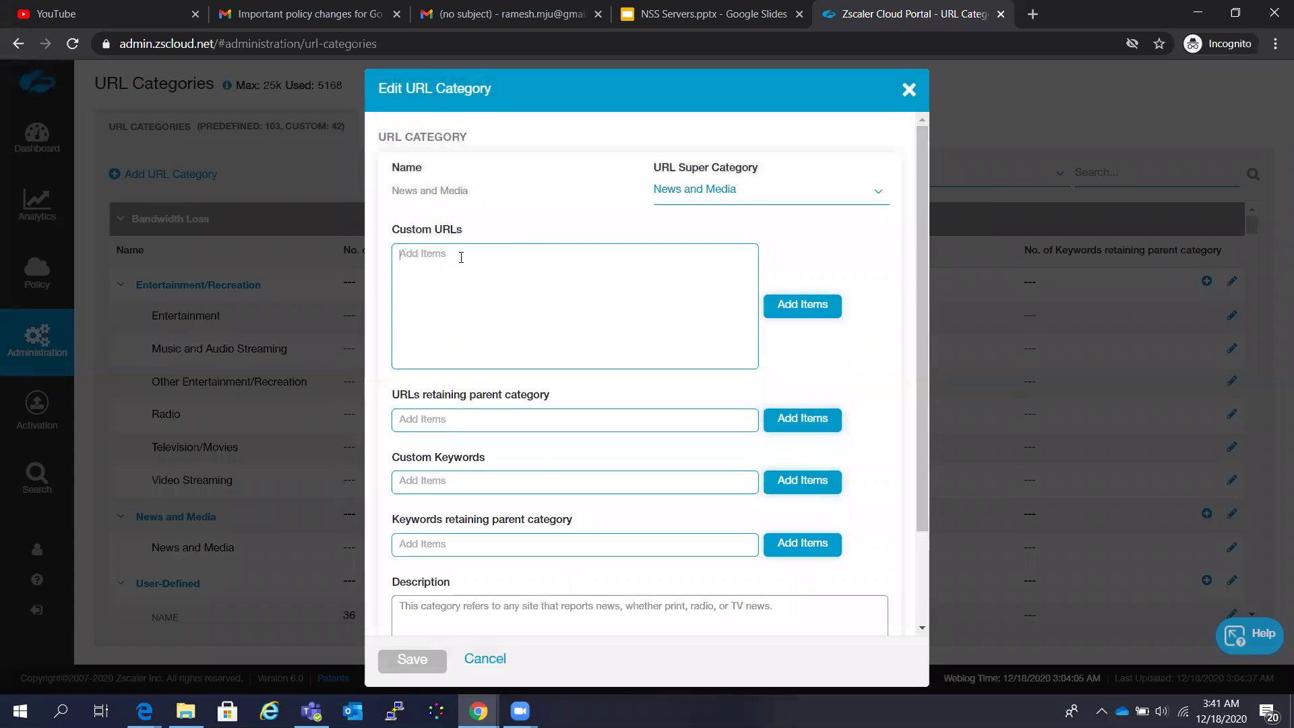
text(itzecurity.com)
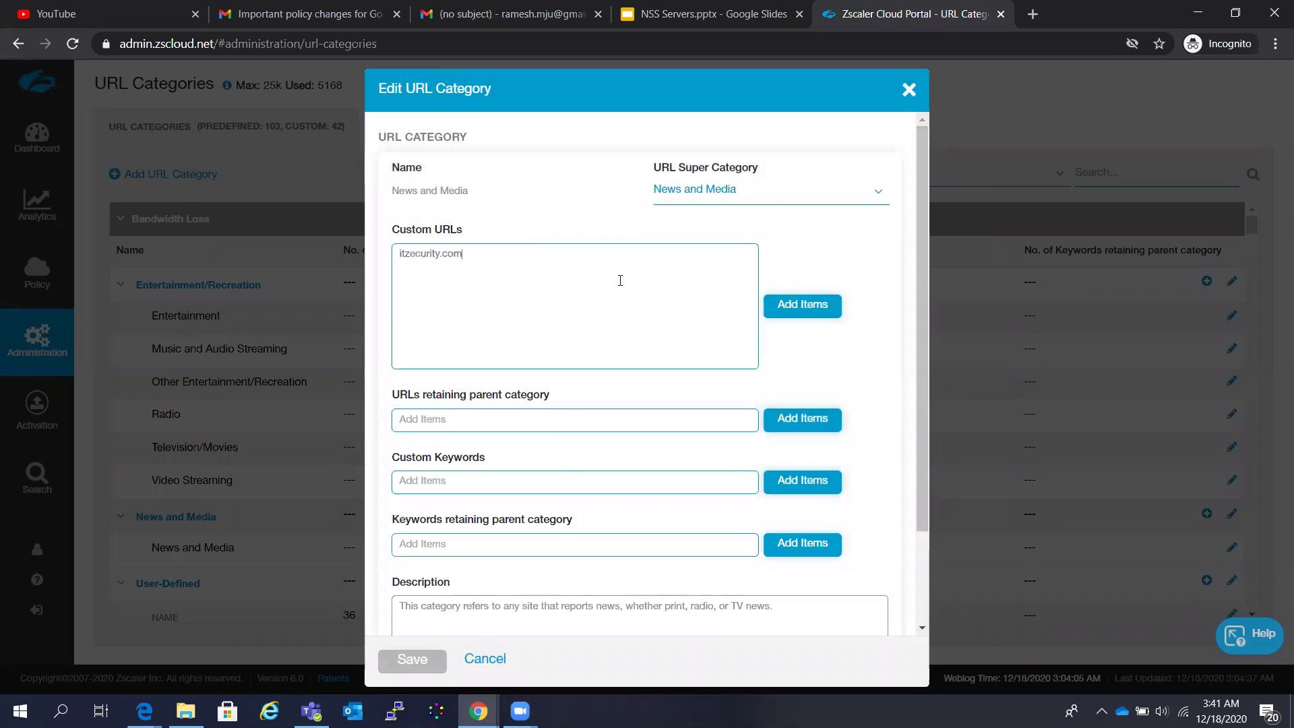
click(802, 308)
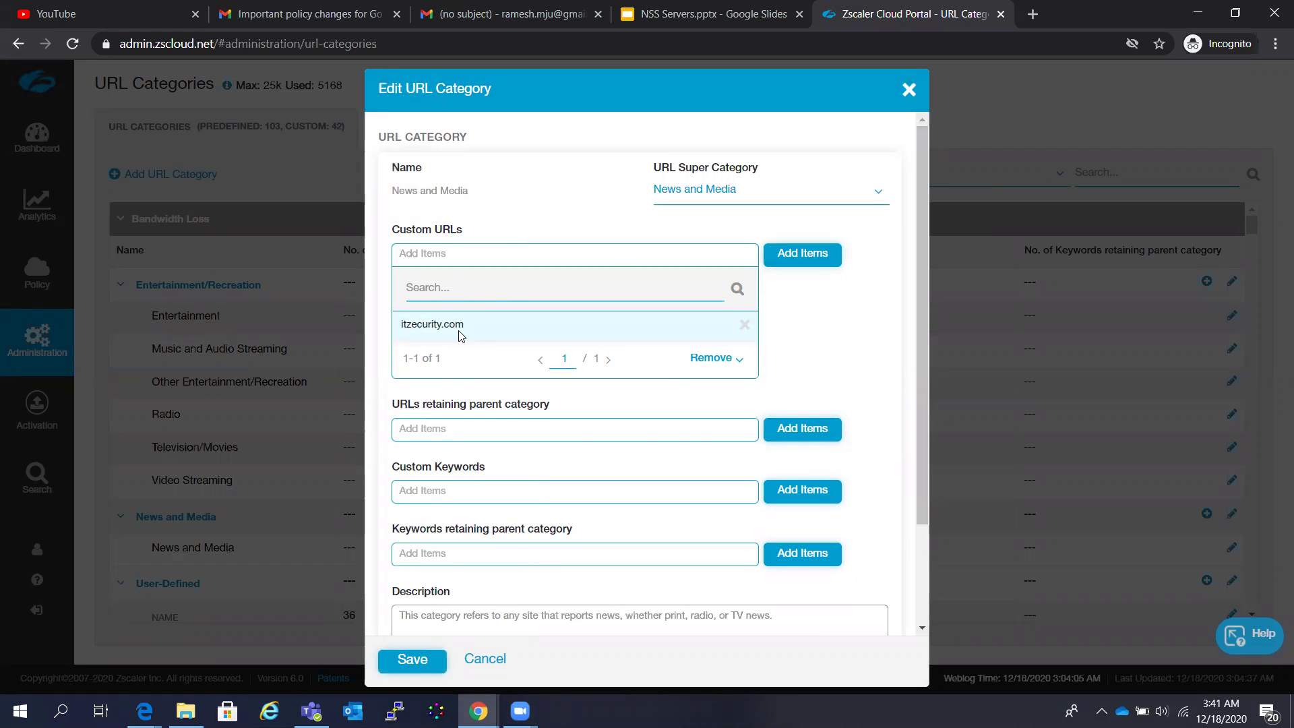
click(479, 659)
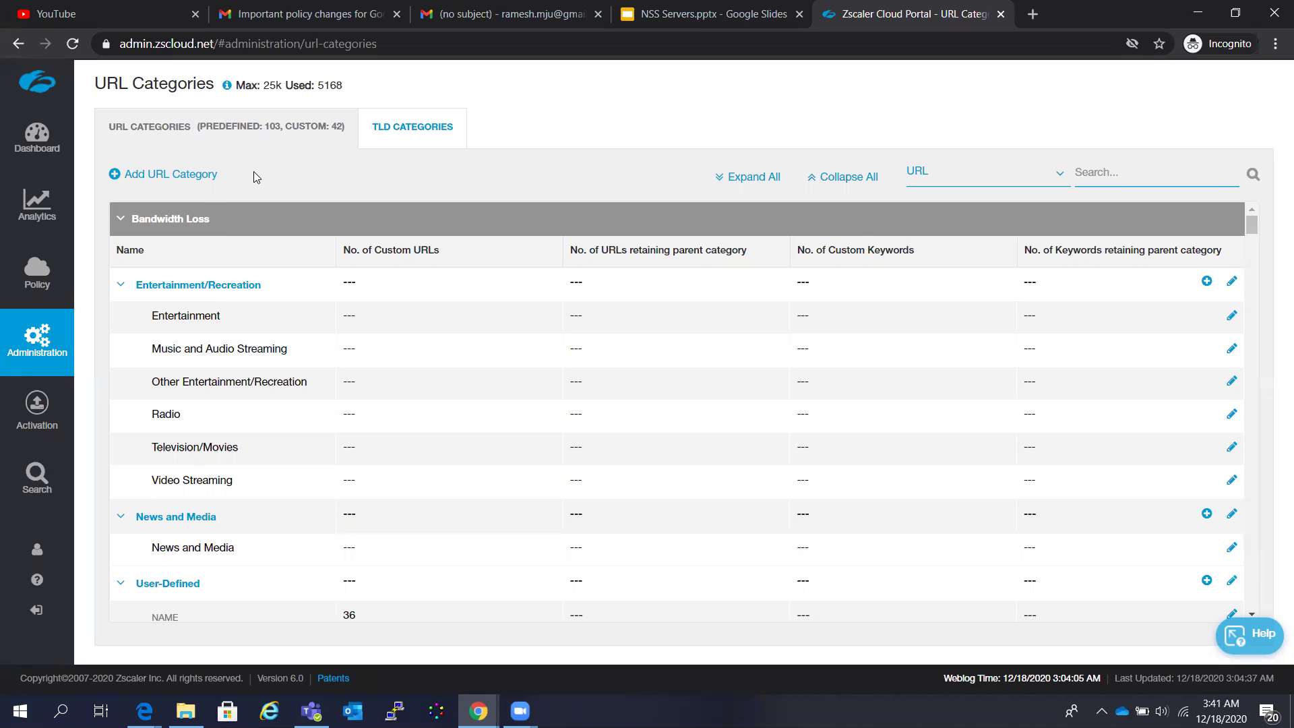
click(191, 177)
click(466, 194)
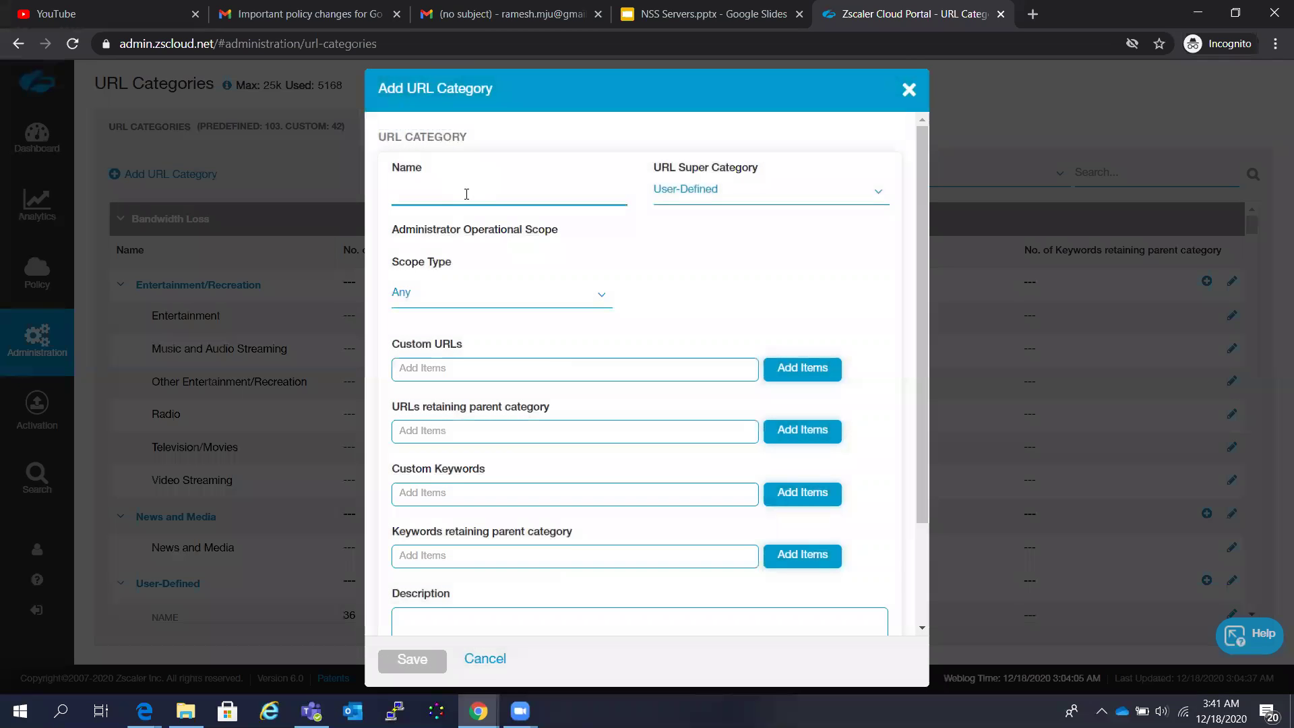
text(allowlist)
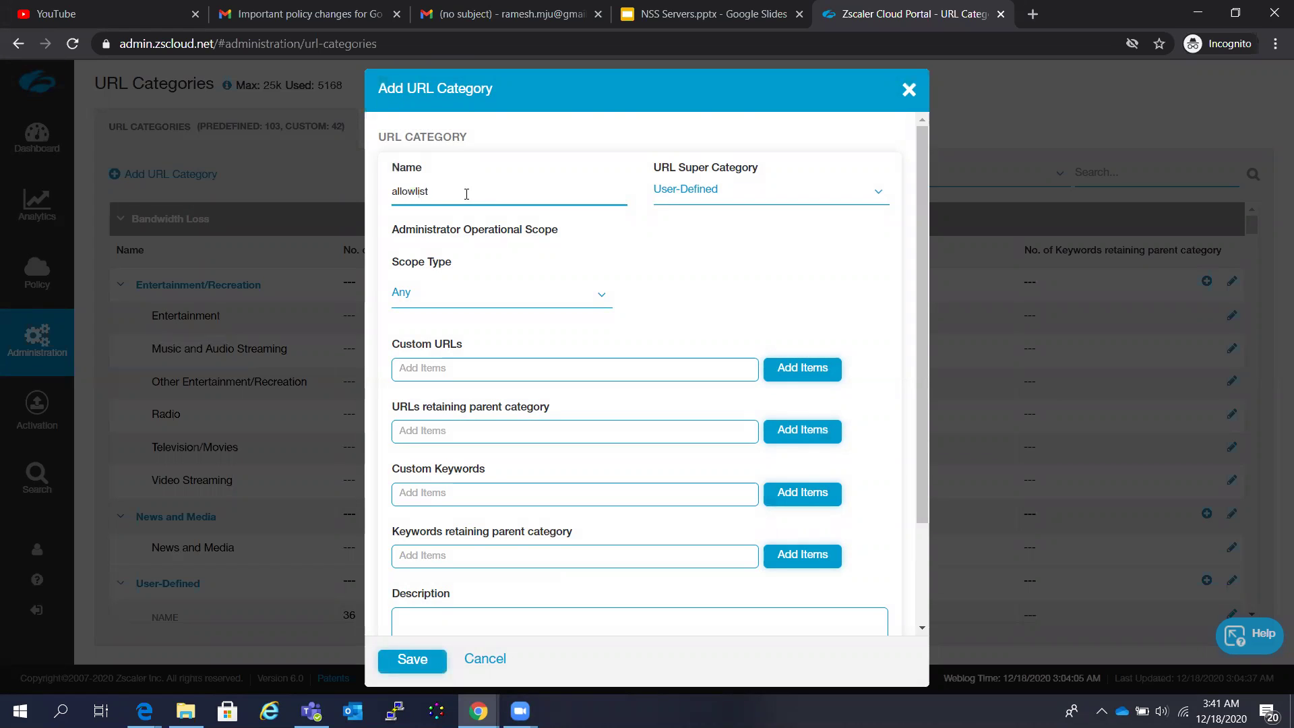
click(453, 368)
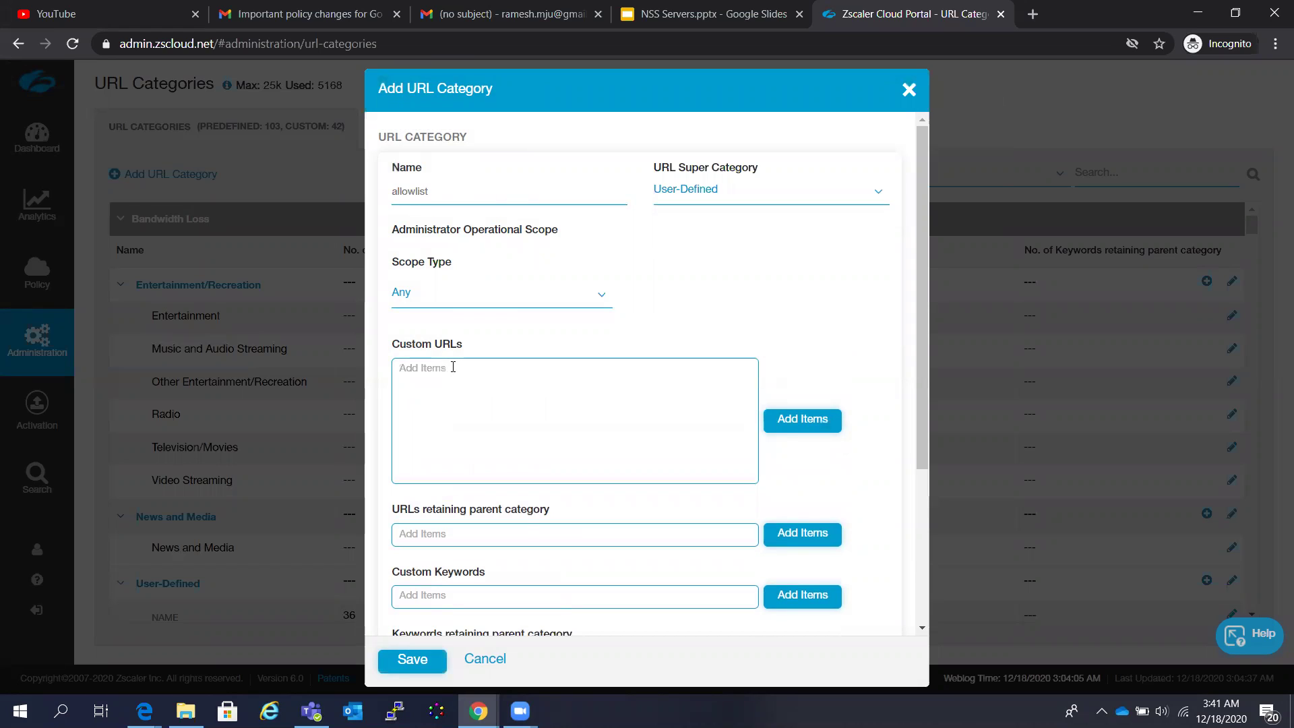
text(itzecurity.com)
click(823, 418)
double_click(435, 191)
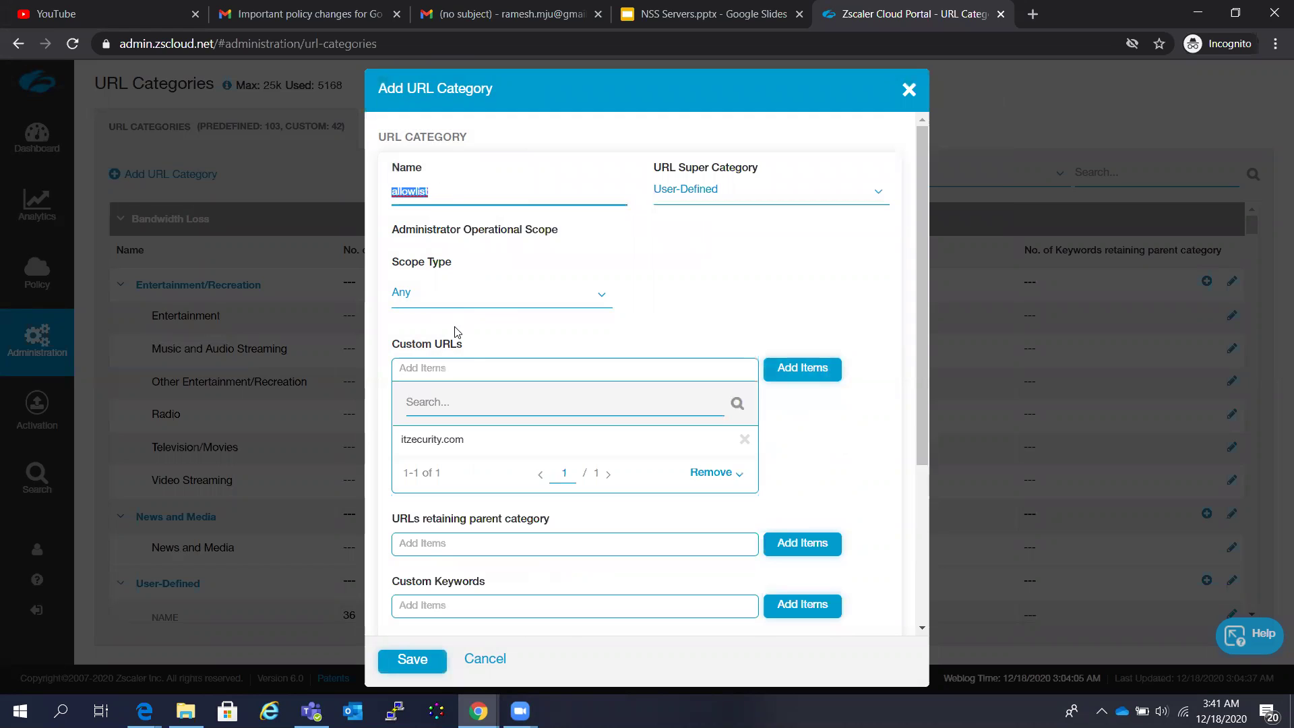
click(481, 660)
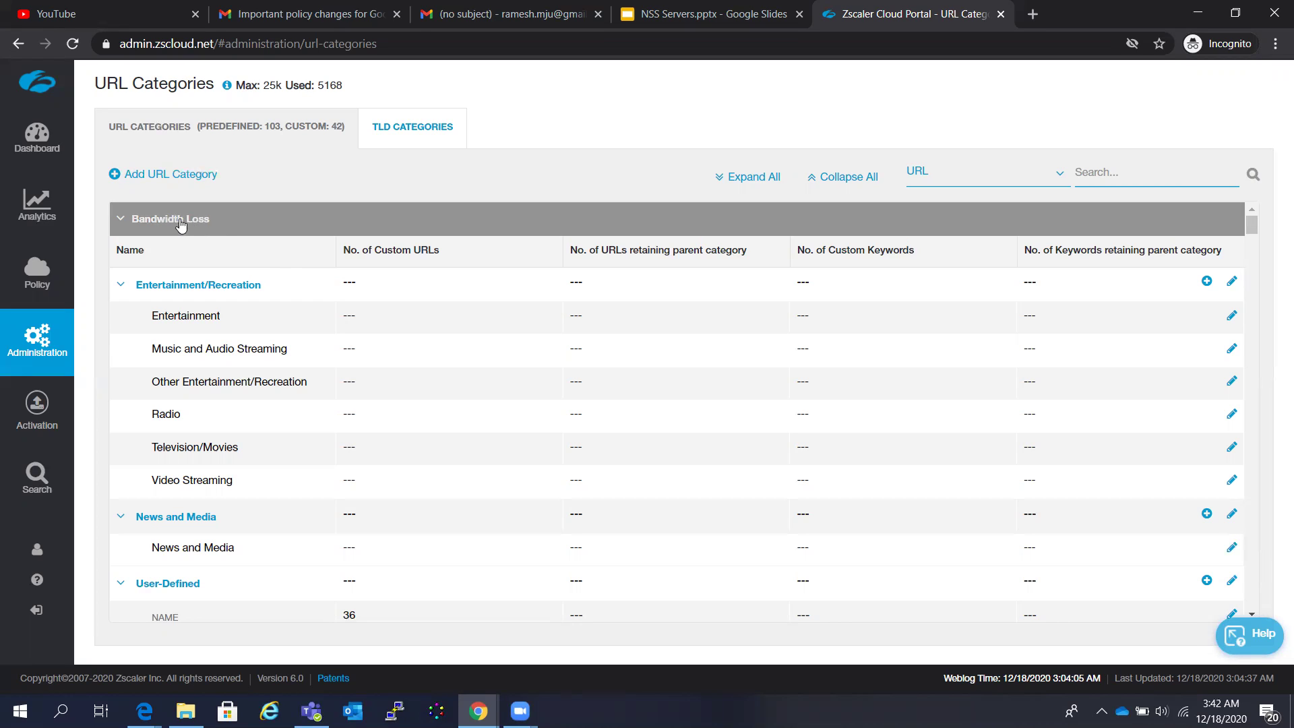
- Start a new URL category and add itzecurity.com to its custom URLs
click(179, 172)
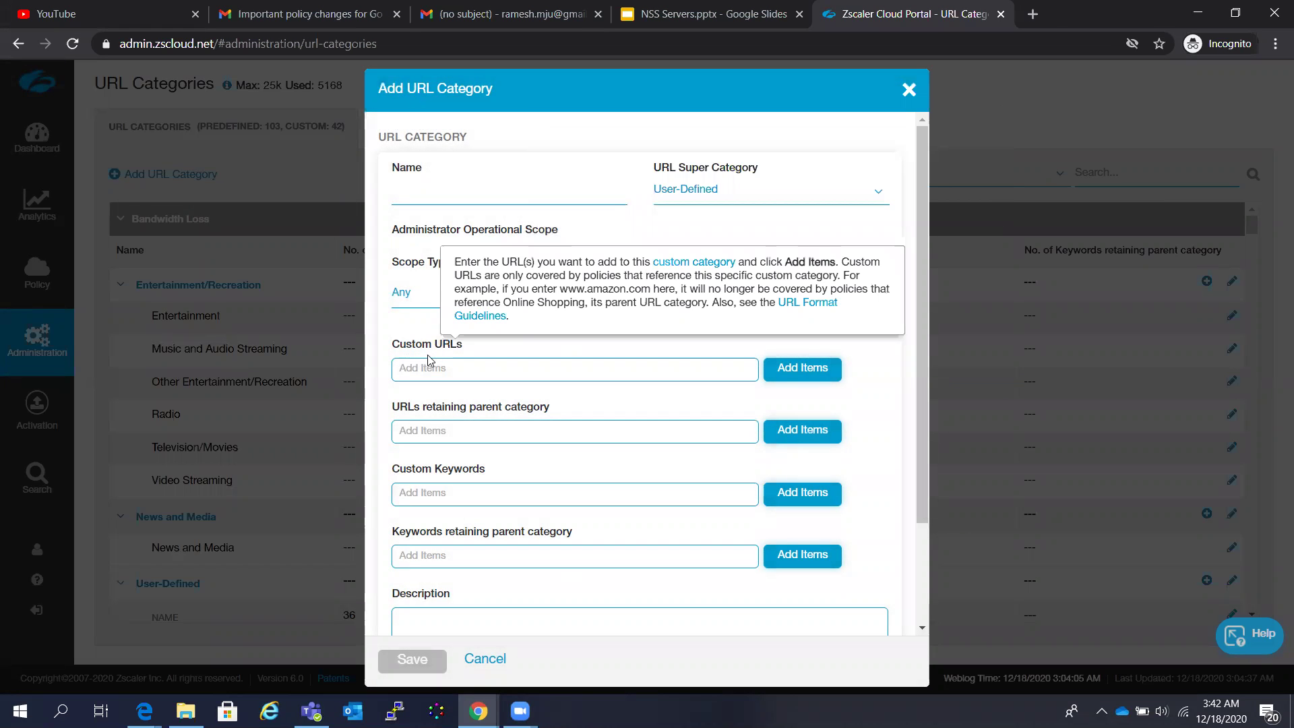
mouse_move(453, 348)
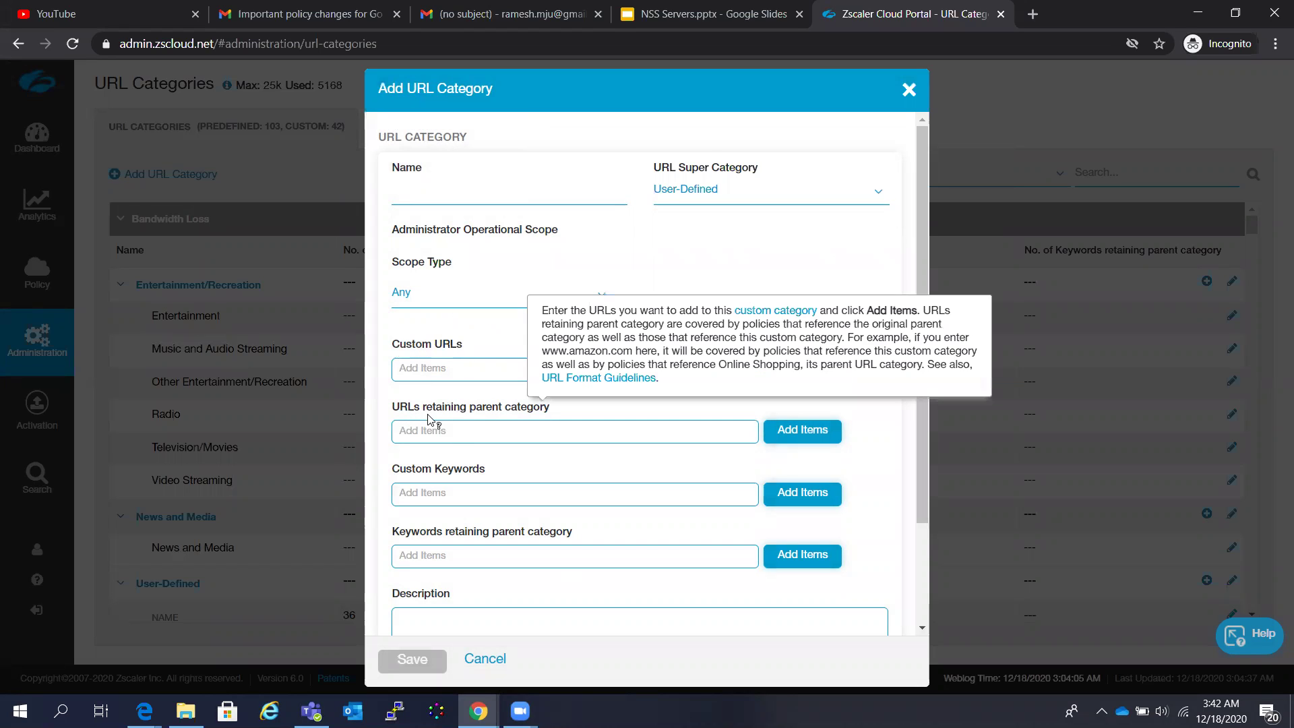
click(467, 364)
text(itzecurity.com)
click(787, 426)
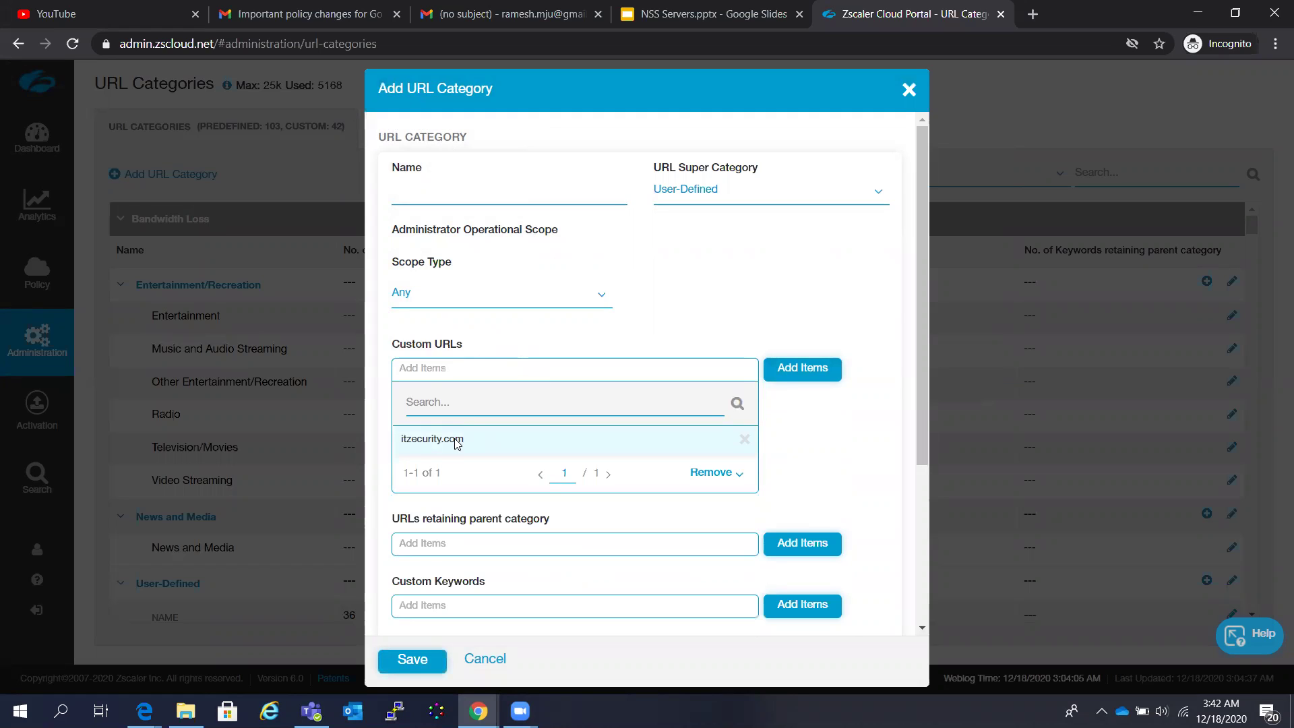
- Name the category 'allowlist' and remove itzecurity.com from the custom URLs
click(430, 196)
text(allowlist)
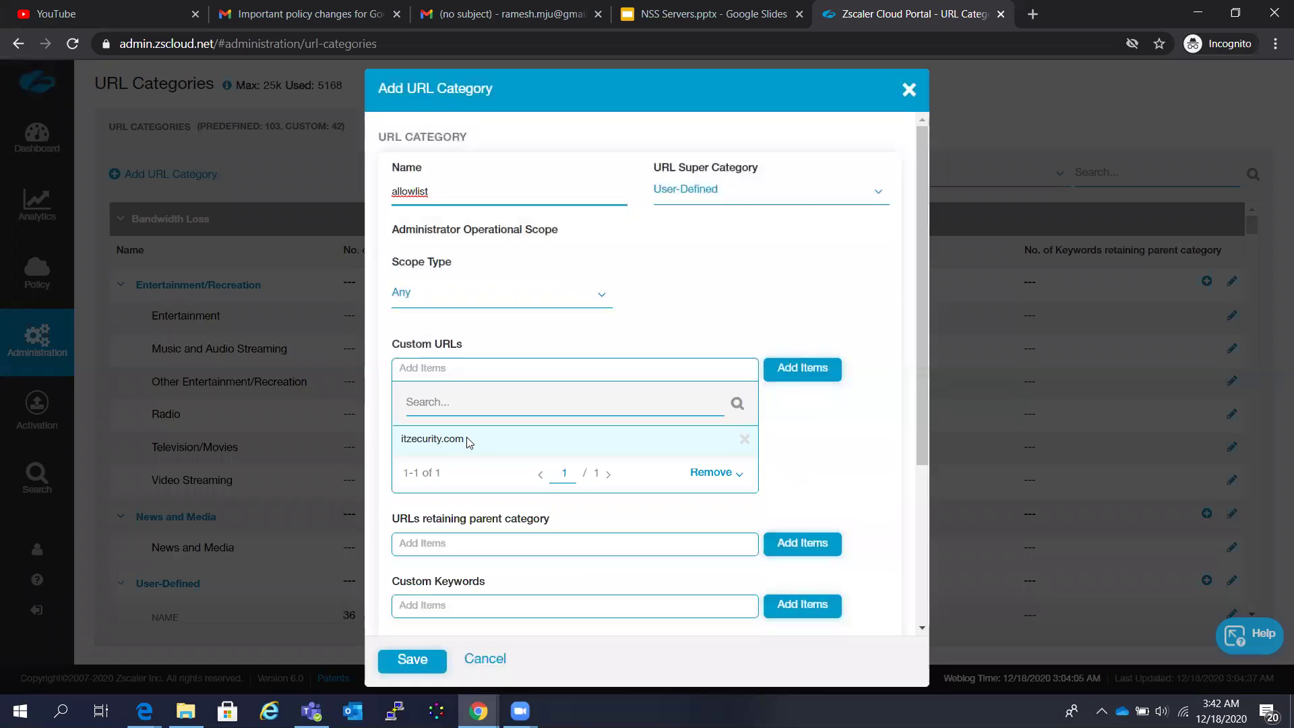
mouse_move(407, 221)
click(744, 438)
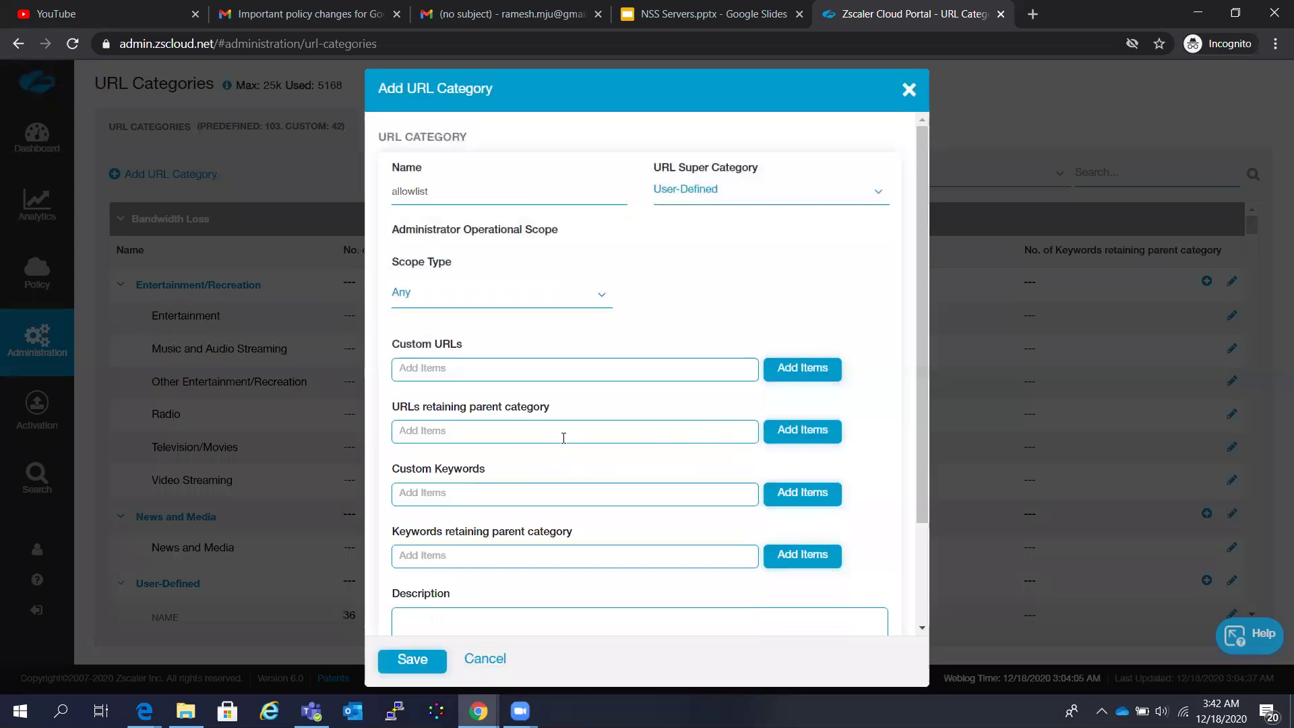
click(485, 432)
text(itzecurity.com)
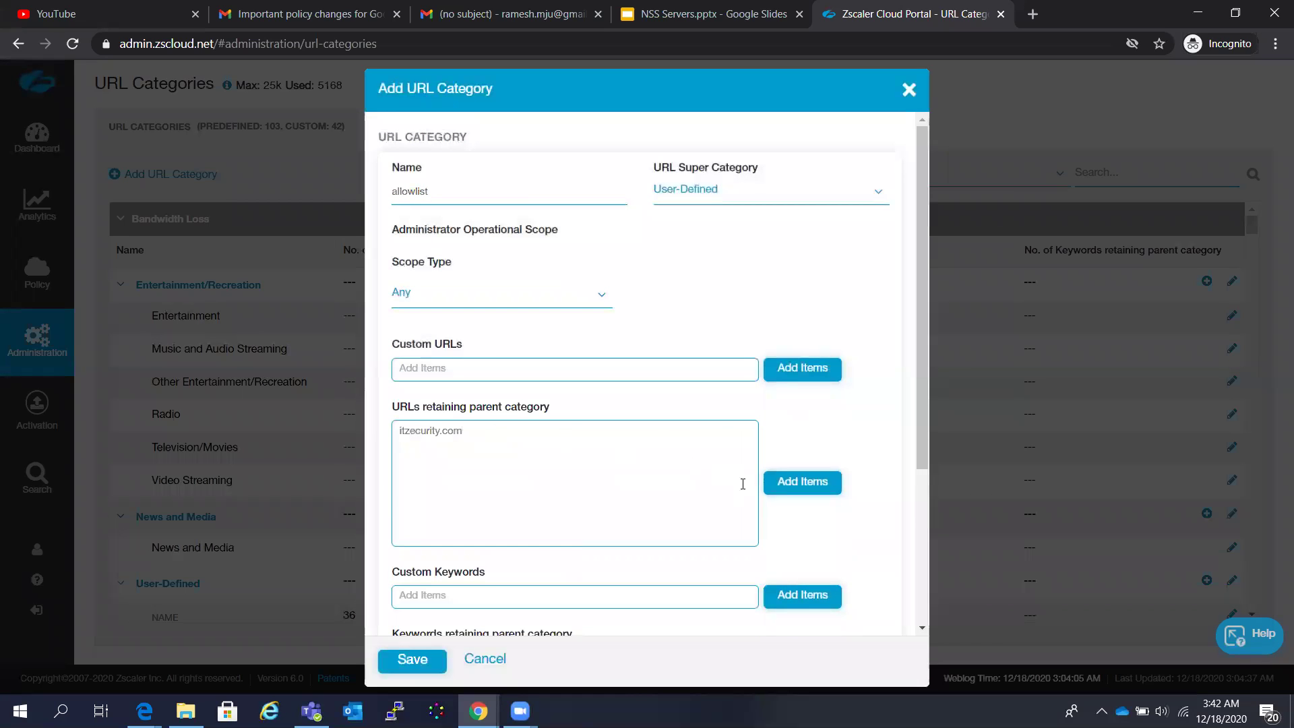
click(790, 482)
drag(463, 504, 403, 507)
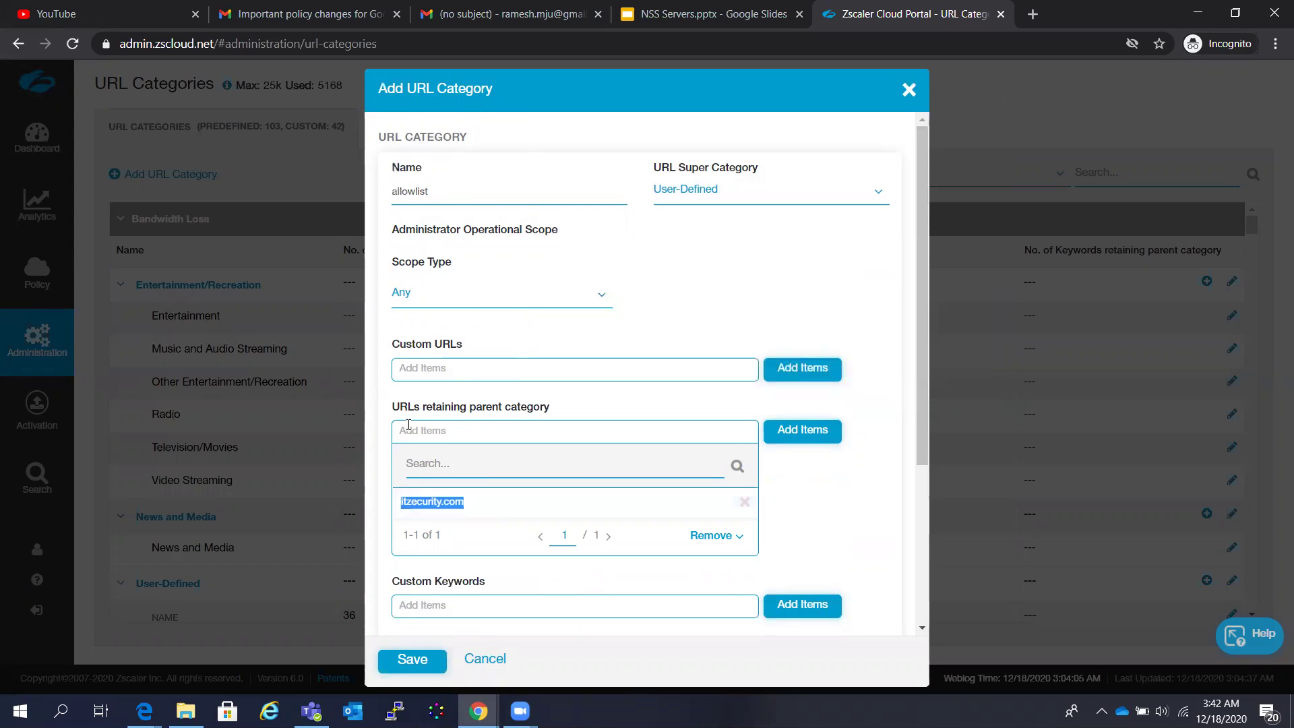
mouse_move(397, 414)
click(744, 501)
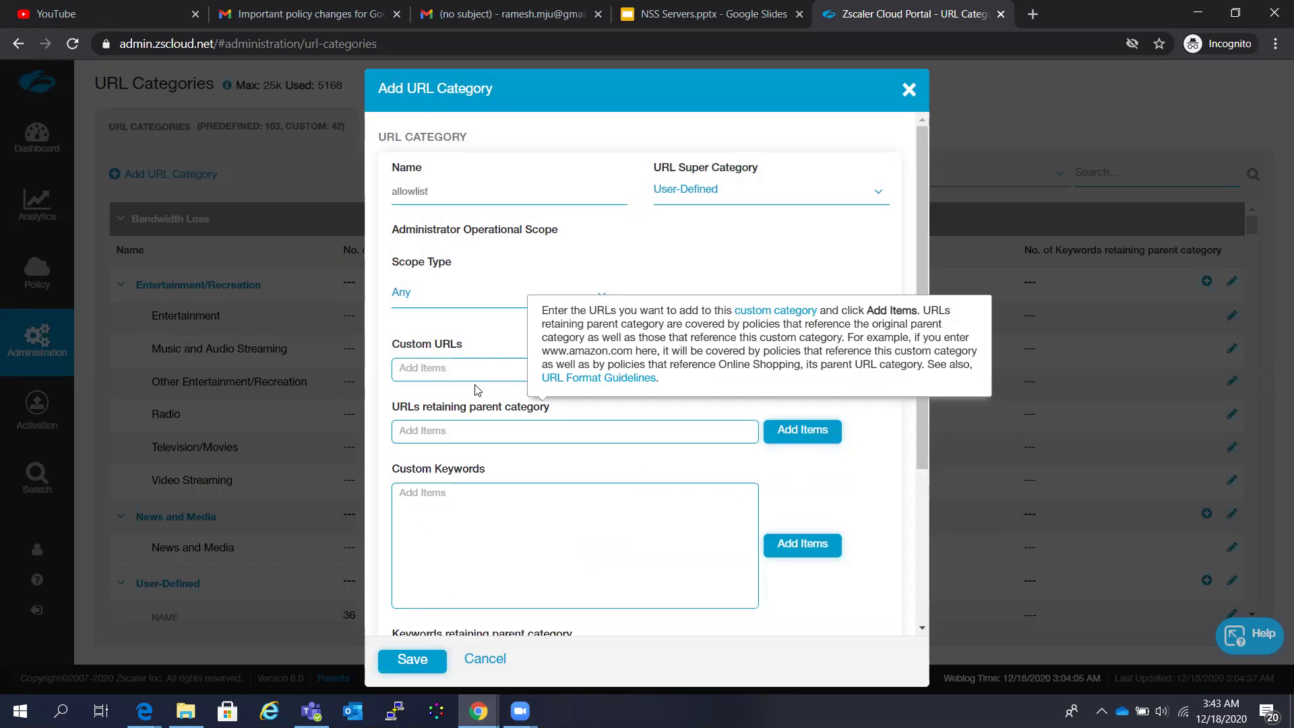